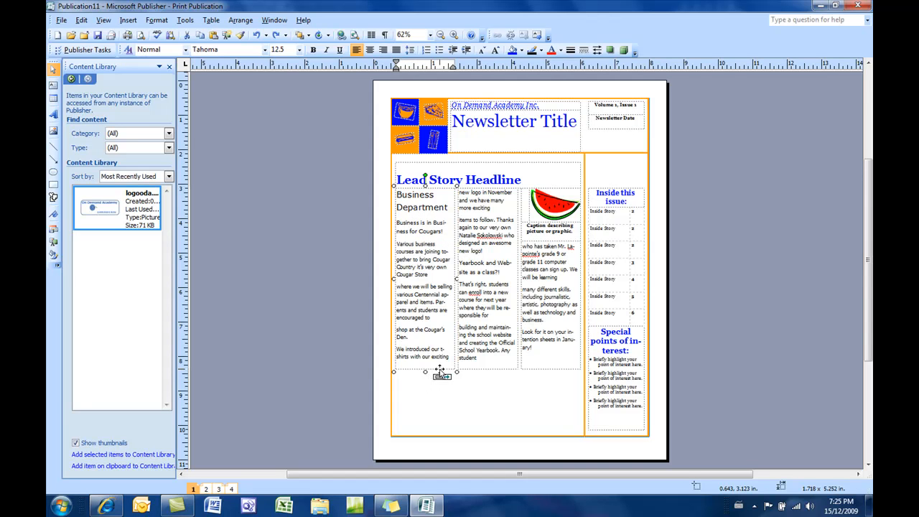
Step: Try Middle vertical alignment on the three lead story text boxes and undo the change
{"action": "left_click", "coordinate": [486, 369]}
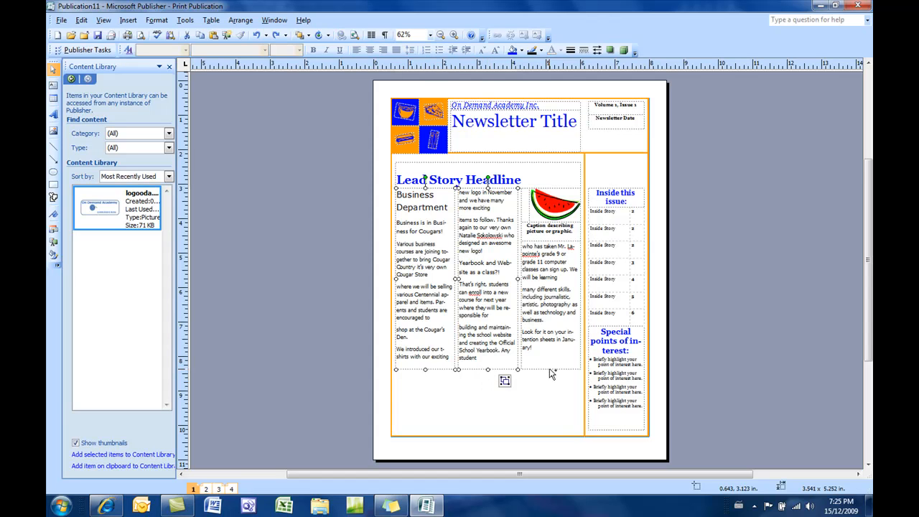
{"action": "left_click", "coordinate": [549, 369], "text": "shift"}
{"action": "double_click", "coordinate": [565, 370]}
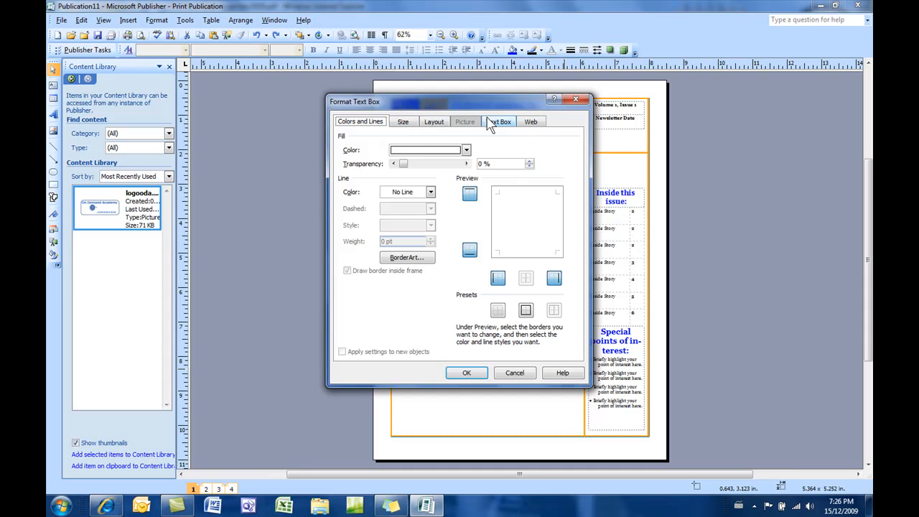
{"action": "left_click", "coordinate": [438, 128]}
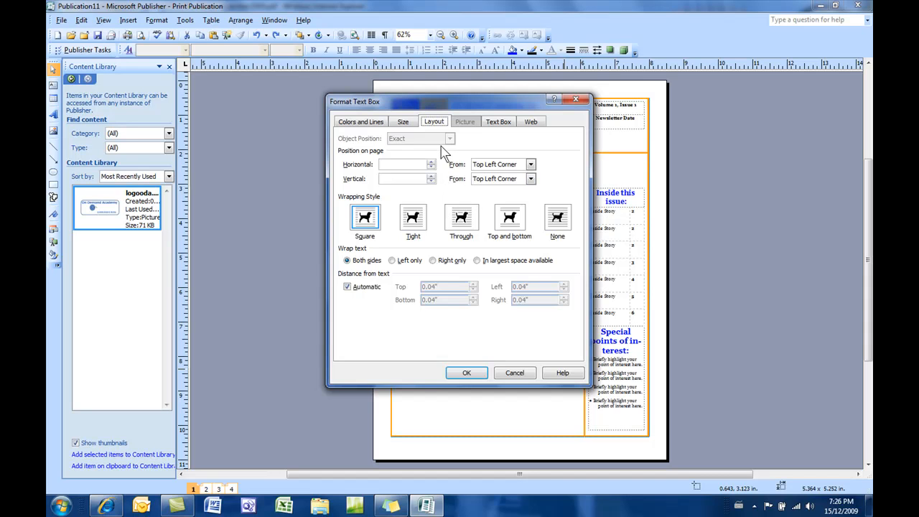
{"action": "left_click", "coordinate": [499, 122]}
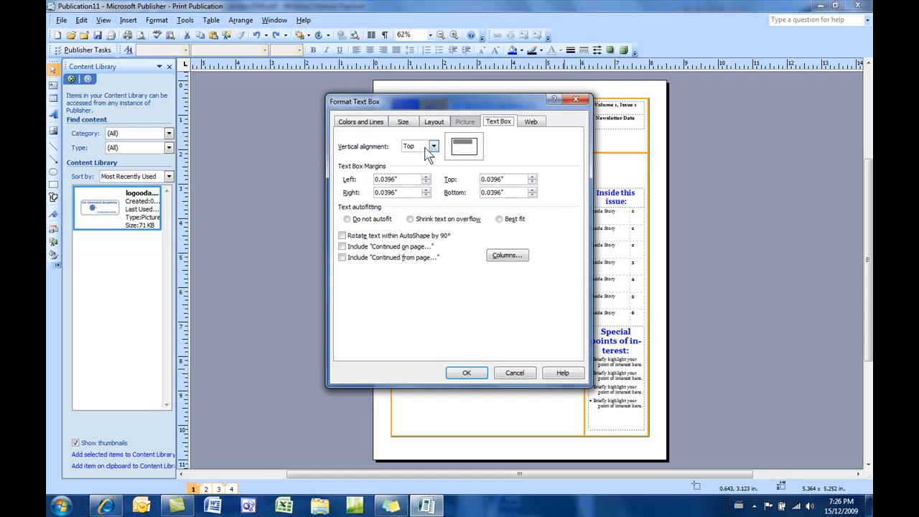
{"action": "left_click_drag", "start_coordinate": [476, 109], "coordinate": [718, 154]}
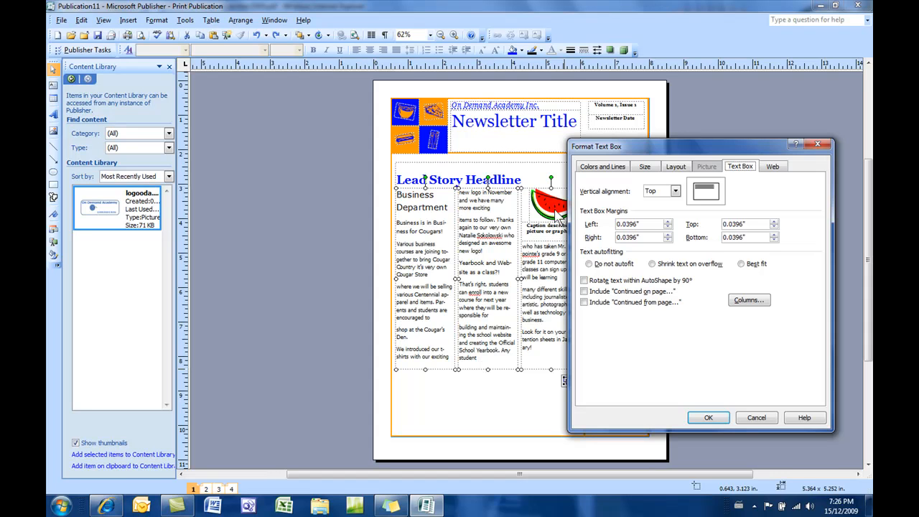
{"action": "left_click", "coordinate": [675, 192]}
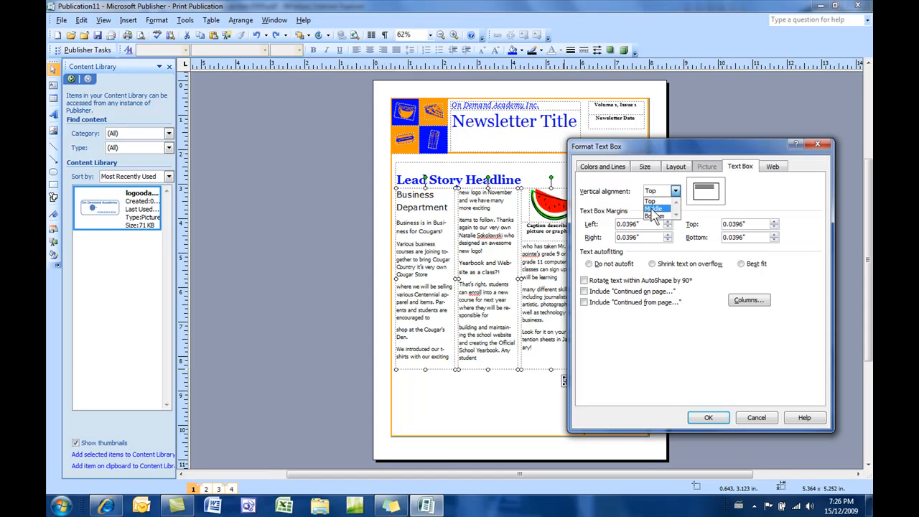
{"action": "left_click", "coordinate": [654, 209]}
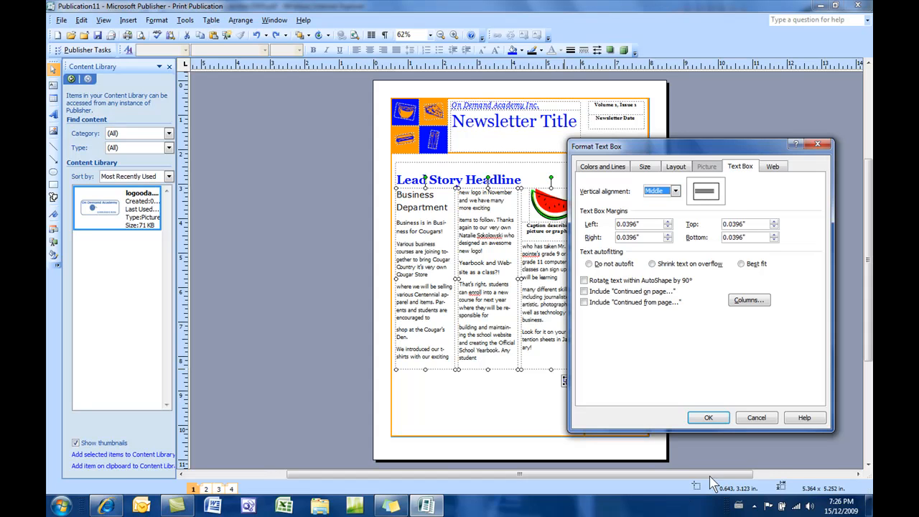
{"action": "left_click", "coordinate": [707, 418]}
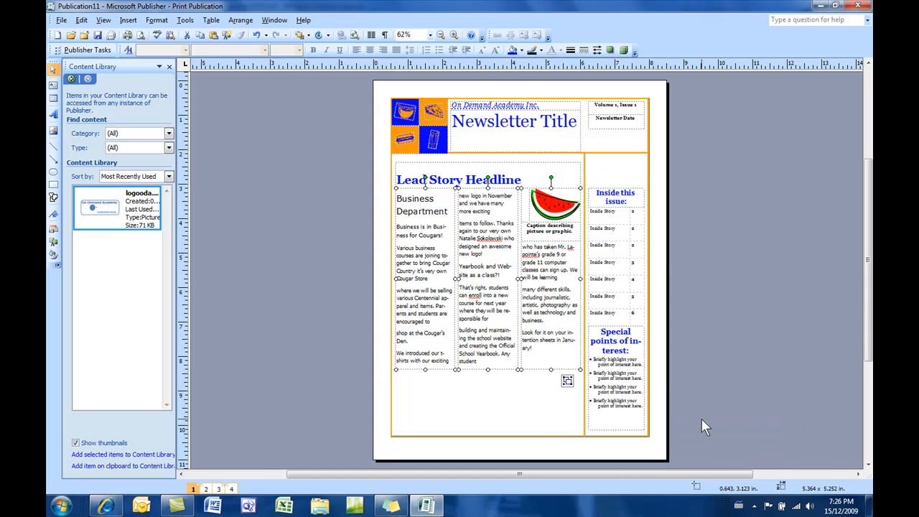
{"action": "left_click", "coordinate": [257, 36]}
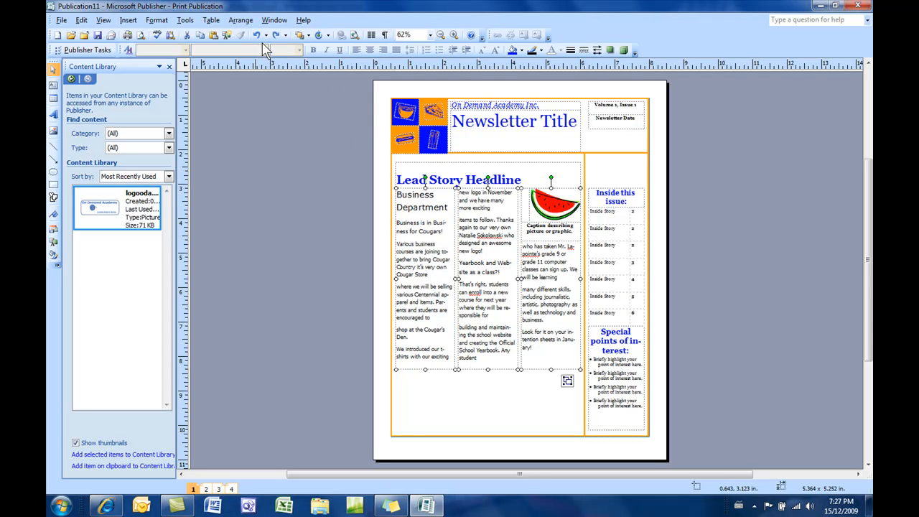
Step: Examine the margin, autofitting, continued-page and column options for the three lead story text boxes without changing them
{"action": "double_click", "coordinate": [497, 371]}
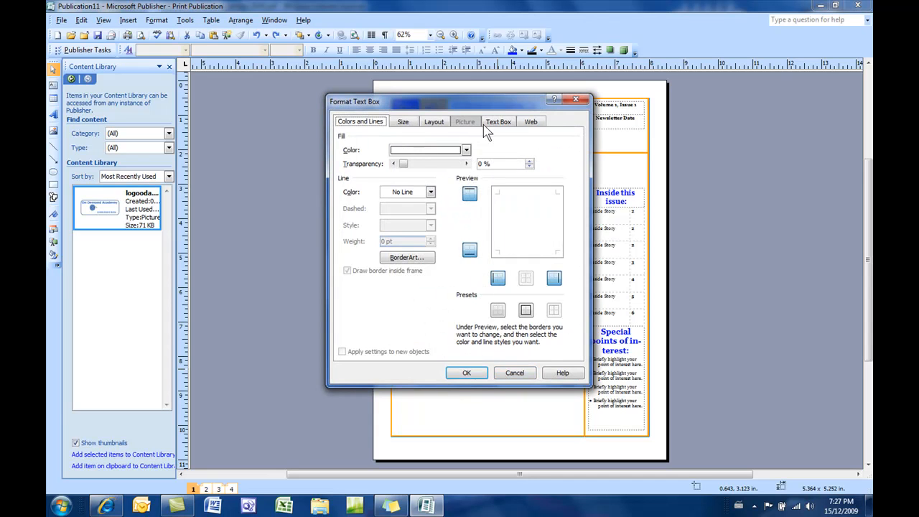
{"action": "left_click", "coordinate": [495, 122]}
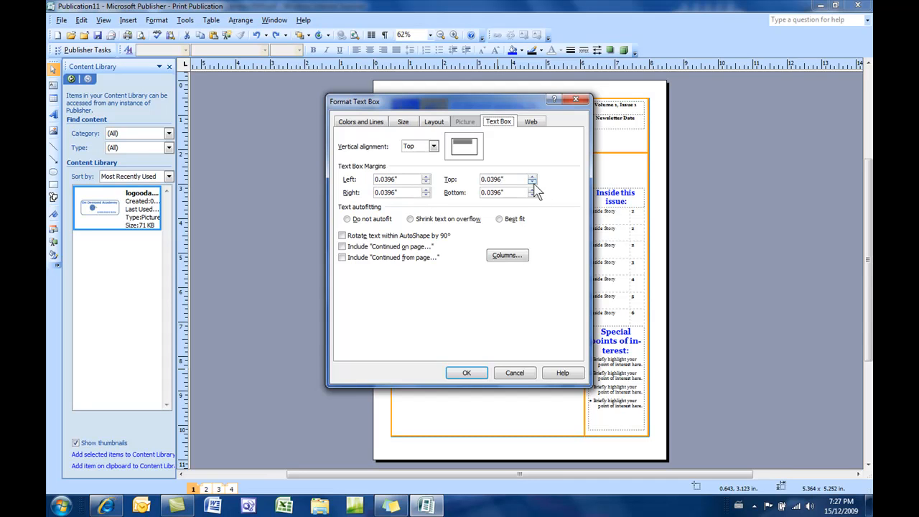
{"action": "left_click_drag", "start_coordinate": [512, 100], "coordinate": [639, 257]}
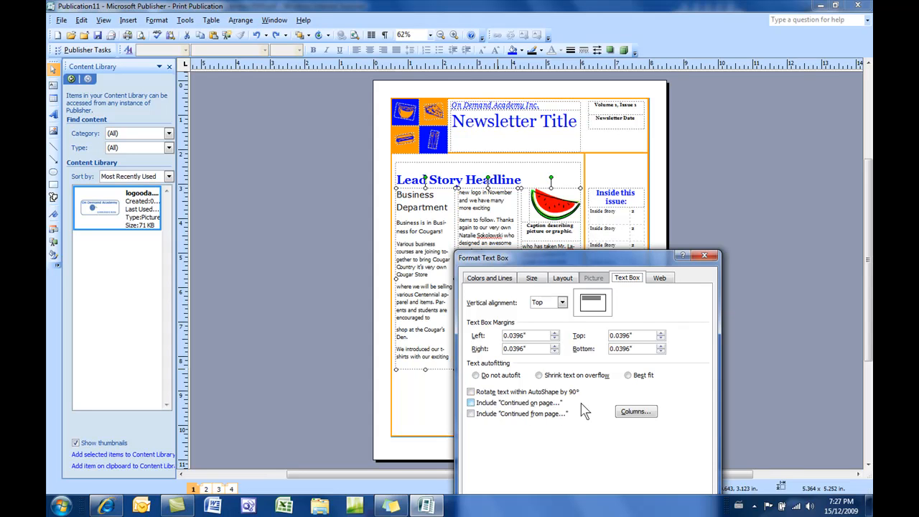
{"action": "left_click_drag", "start_coordinate": [617, 259], "coordinate": [633, 269]}
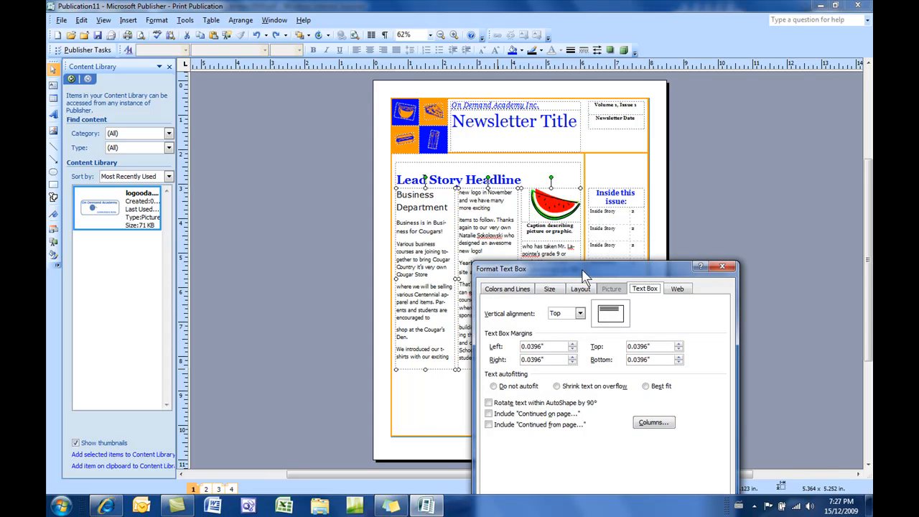
{"action": "left_click_drag", "start_coordinate": [584, 275], "coordinate": [743, 247]}
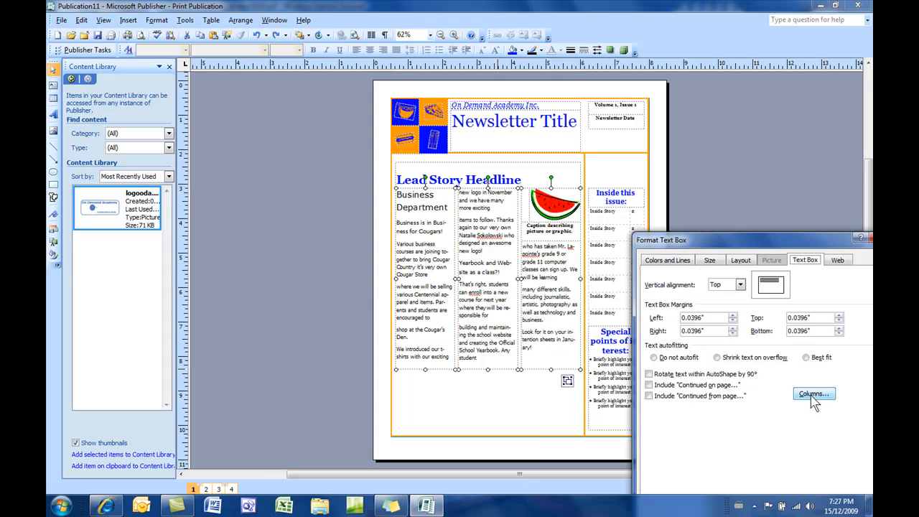
{"action": "left_click_drag", "start_coordinate": [786, 244], "coordinate": [621, 154]}
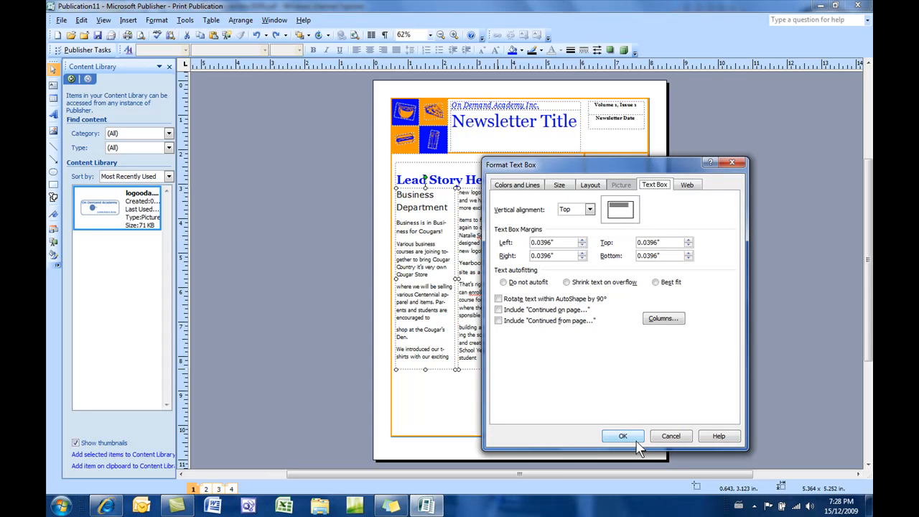
{"action": "left_click", "coordinate": [671, 436]}
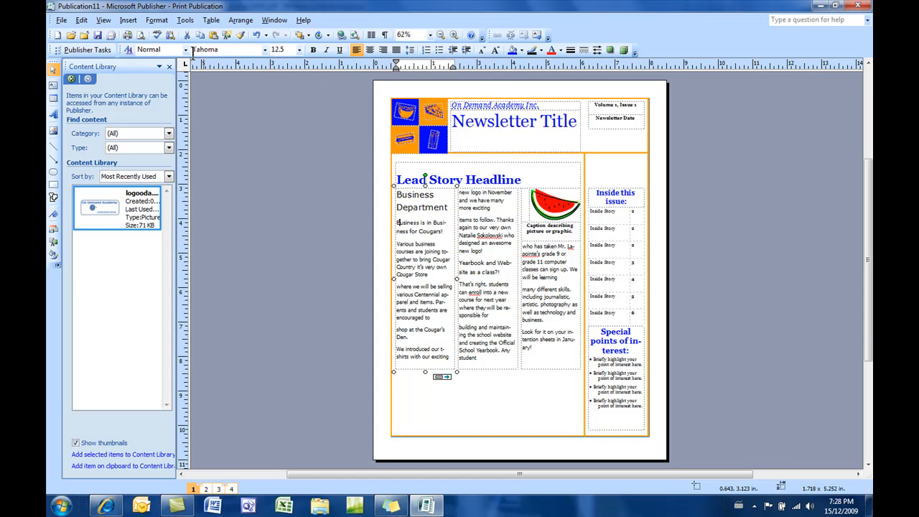
Step: Apply a large drop cap style to the "Business is in Business for Cougars!" paragraph in the first column
{"action": "left_click", "coordinate": [165, 21]}
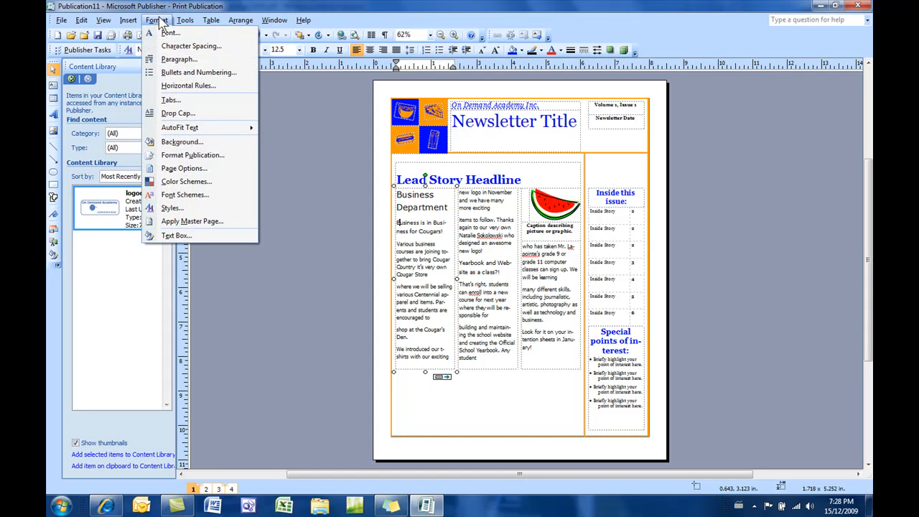
{"action": "left_click", "coordinate": [173, 115]}
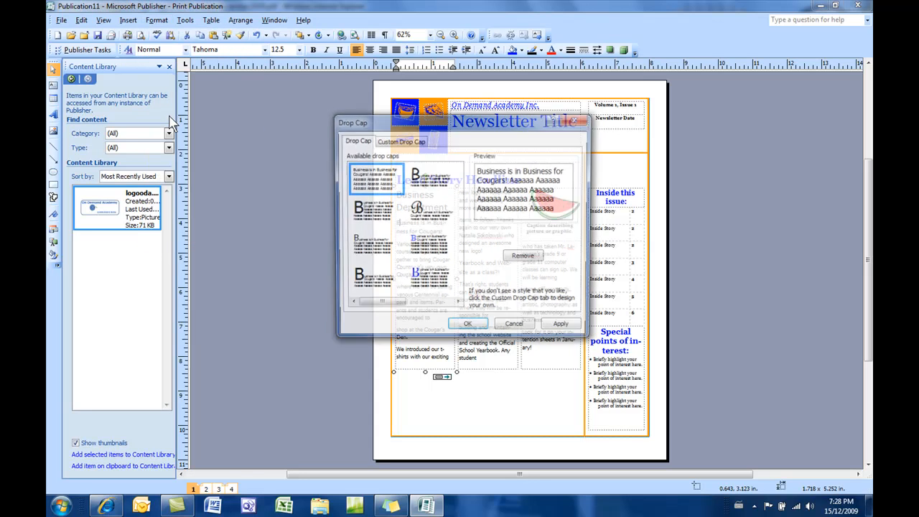
{"action": "left_click", "coordinate": [373, 217]}
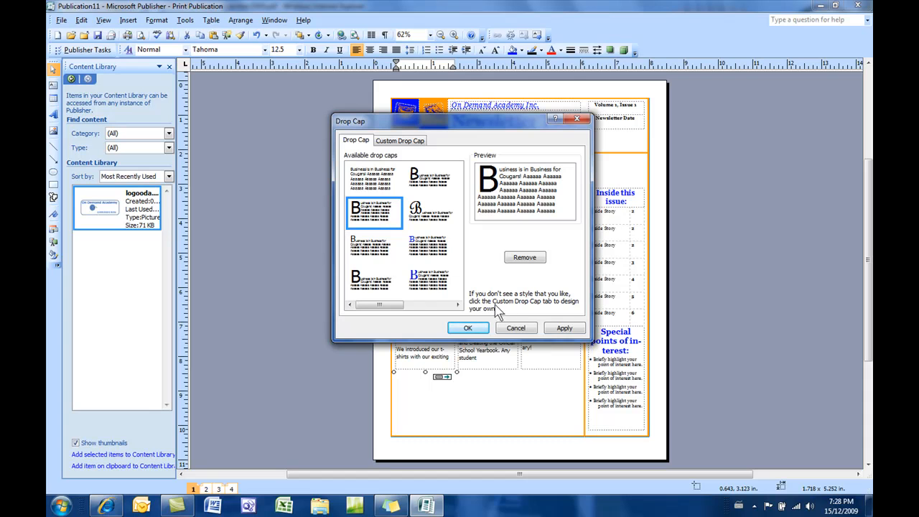
{"action": "left_click", "coordinate": [564, 329]}
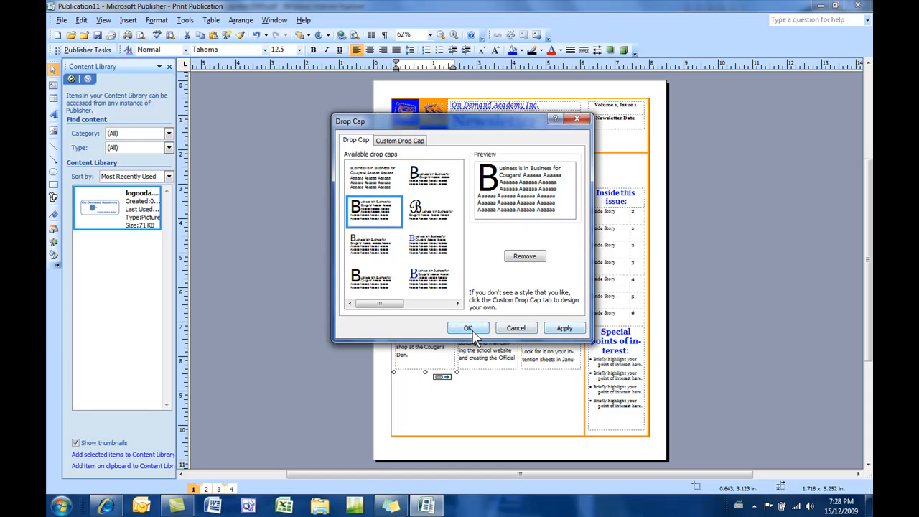
{"action": "left_click", "coordinate": [471, 330]}
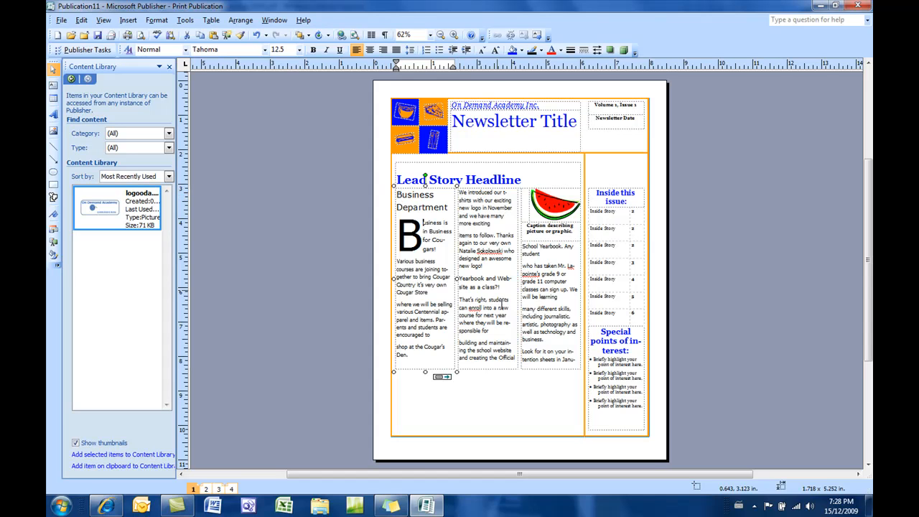
Step: Justify the paragraph beginning "items to follow" in the second column of the lead story
{"action": "left_click", "coordinate": [490, 370], "text": "shift"}
{"action": "left_click", "coordinate": [530, 369], "text": "shift"}
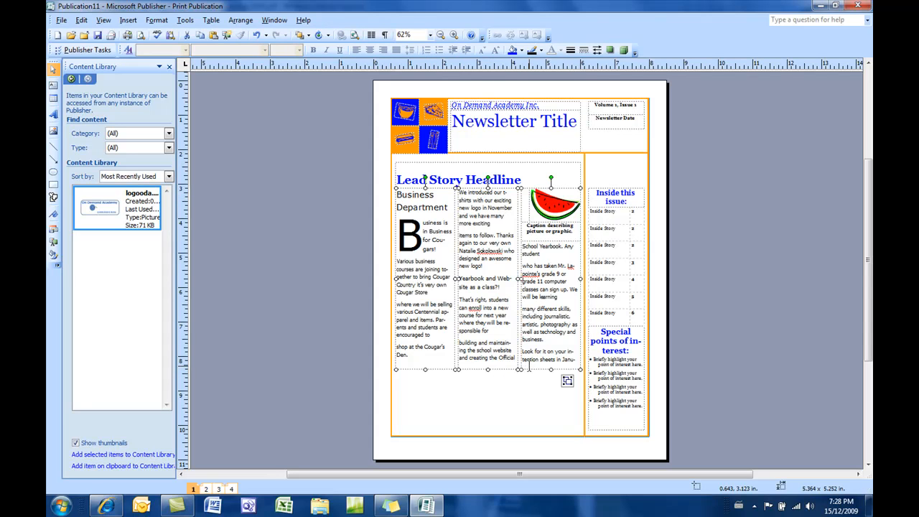
{"action": "left_click", "coordinate": [436, 248]}
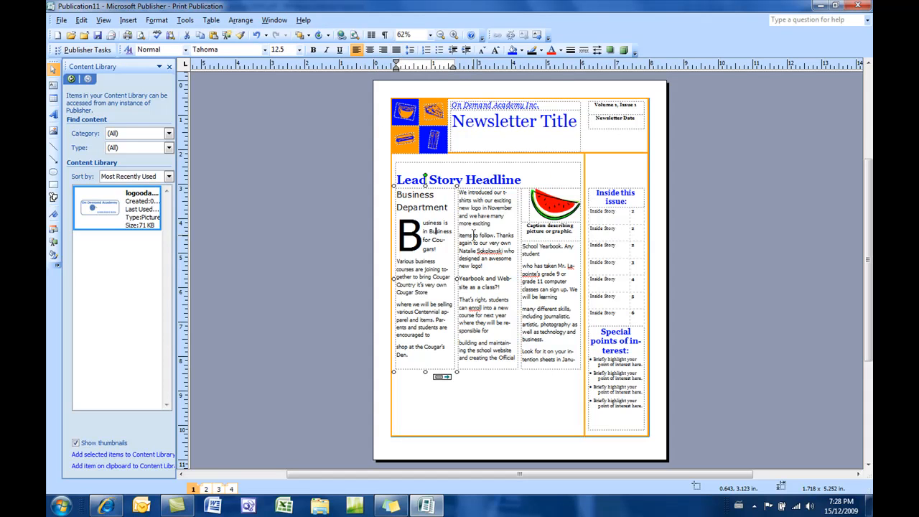
{"action": "left_click", "coordinate": [474, 234]}
{"action": "left_click", "coordinate": [398, 51]}
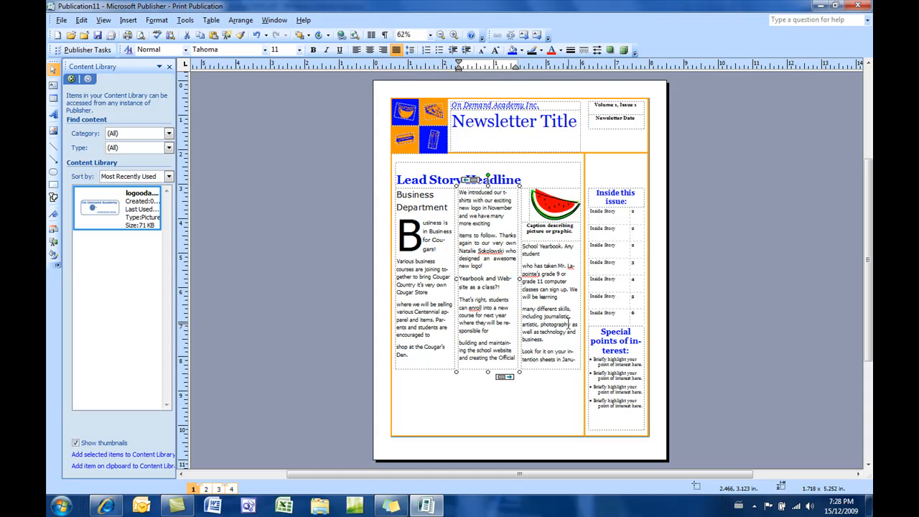
Step: Select all the text in the lead story's second column and justify it
{"action": "left_click", "coordinate": [467, 189]}
{"action": "left_click", "coordinate": [472, 367]}
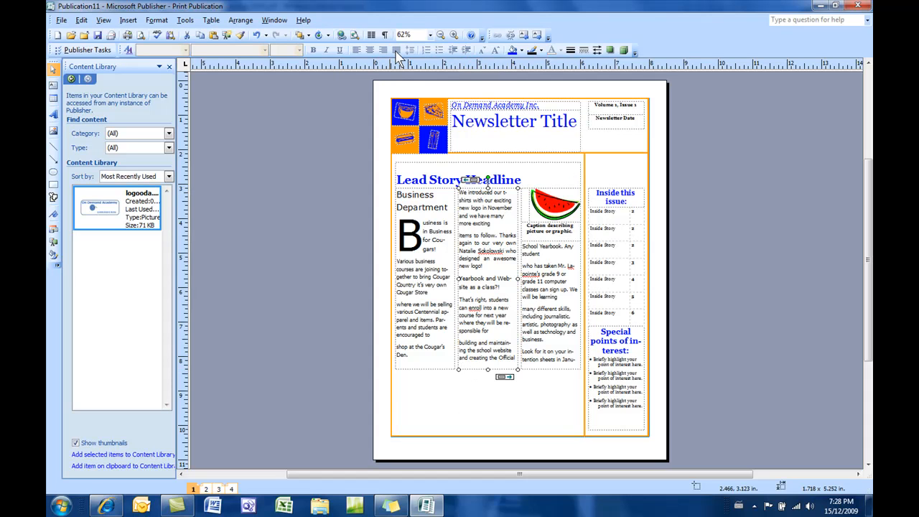
{"action": "left_click", "coordinate": [500, 235]}
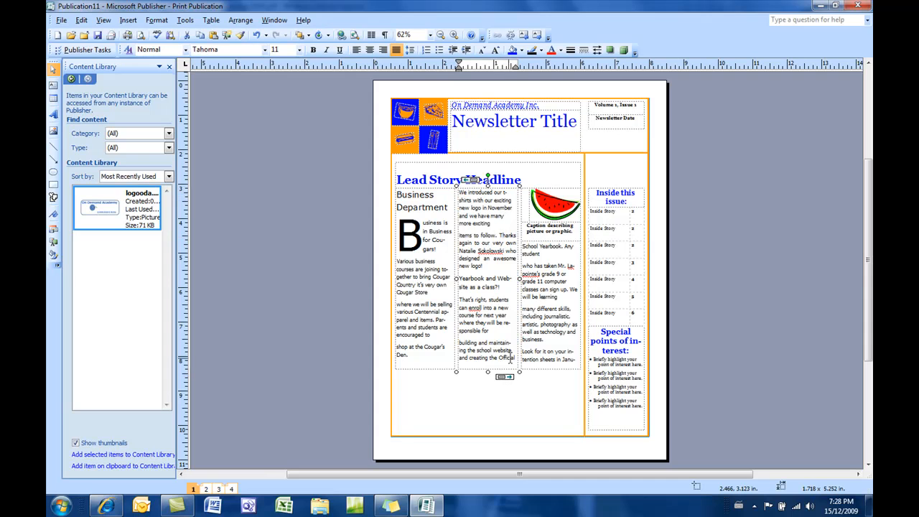
{"action": "left_click_drag", "start_coordinate": [514, 354], "coordinate": [458, 191]}
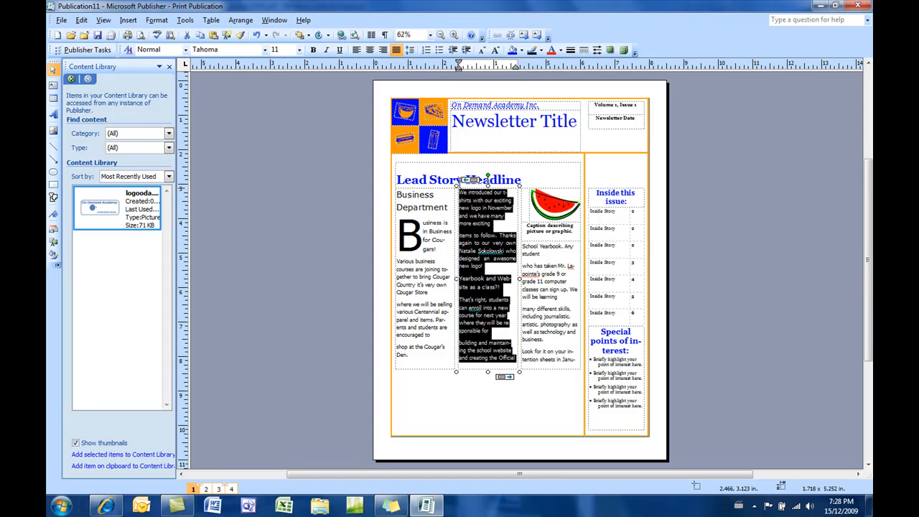
{"action": "left_click", "coordinate": [395, 49]}
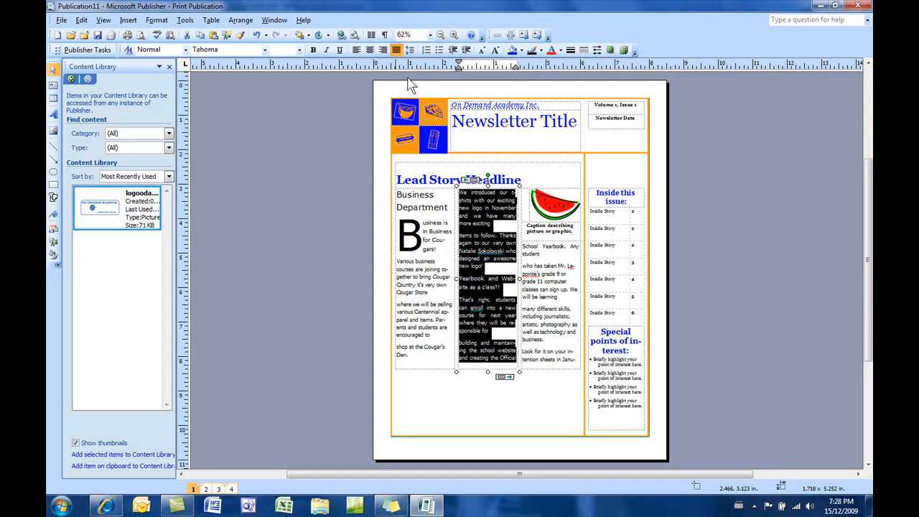
Step: Justify the text in the third column and in the first column of the lead story
{"action": "left_click_drag", "start_coordinate": [577, 359], "coordinate": [542, 246]}
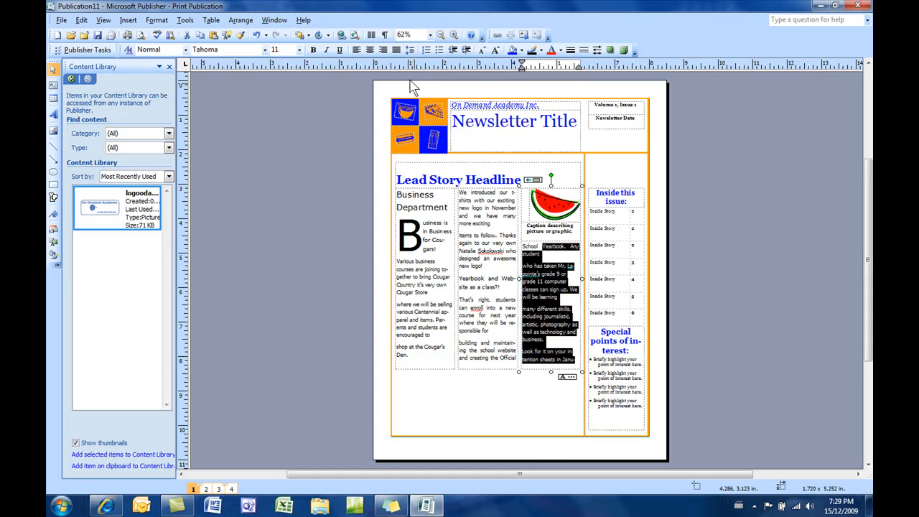
{"action": "left_click", "coordinate": [396, 49]}
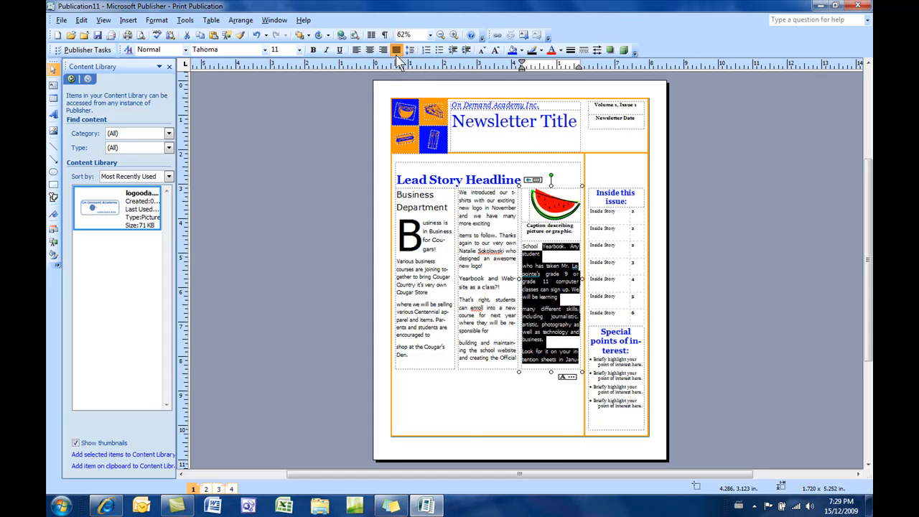
{"action": "left_click", "coordinate": [433, 369]}
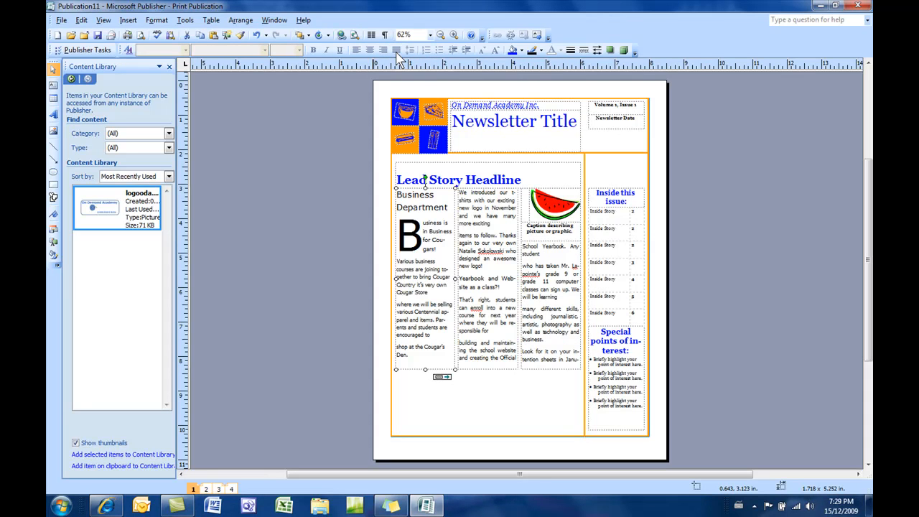
{"action": "left_click", "coordinate": [428, 358]}
{"action": "left_click_drag", "start_coordinate": [428, 359], "coordinate": [408, 194]}
{"action": "left_click", "coordinate": [396, 50]}
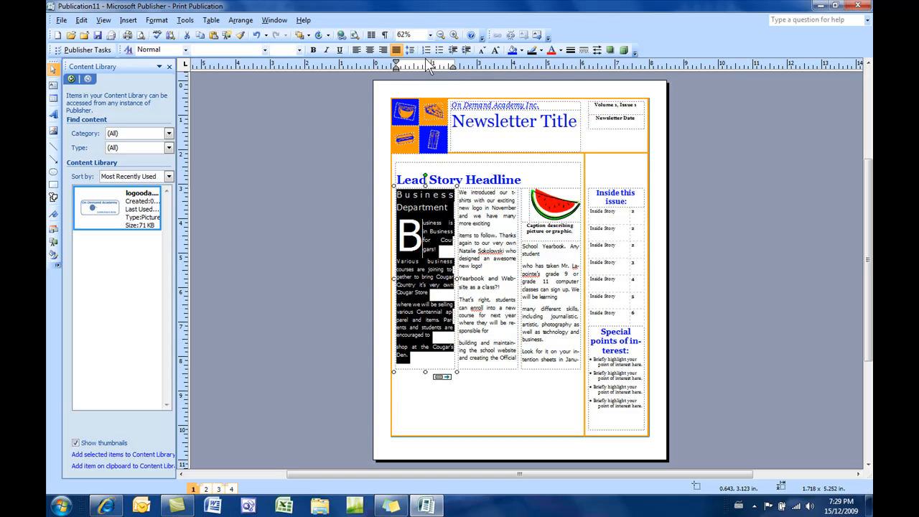
Step: Set the first column's selected text to 0 pt spacing after paragraphs and 1 sp between lines
{"action": "double_click", "coordinate": [413, 63]}
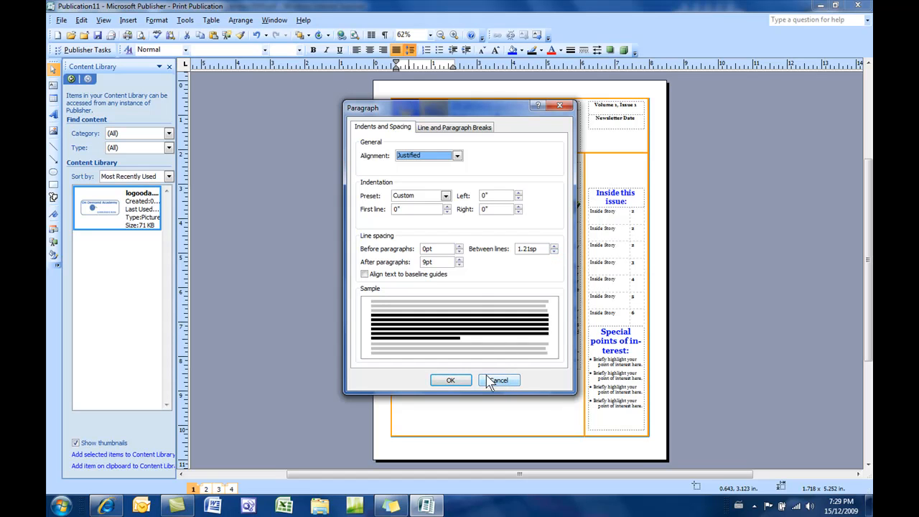
{"action": "left_click", "coordinate": [459, 265]}
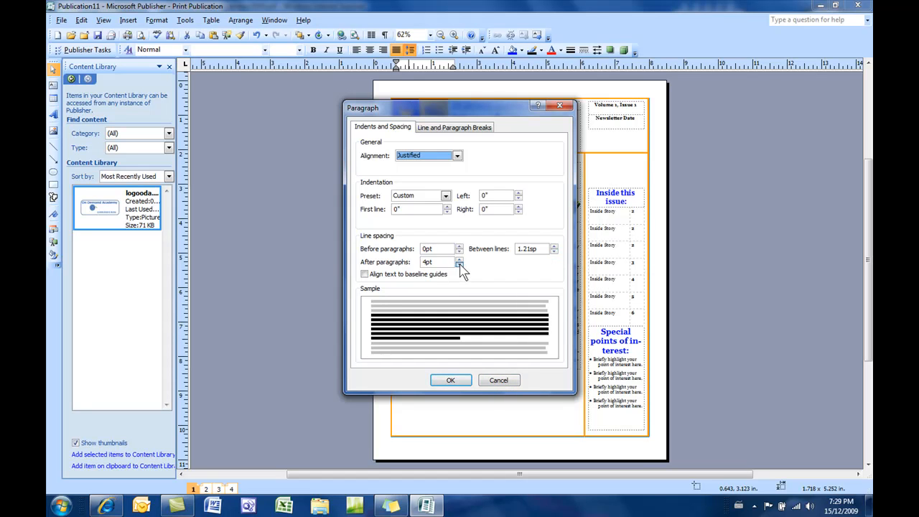
{"action": "left_click", "coordinate": [459, 265]}
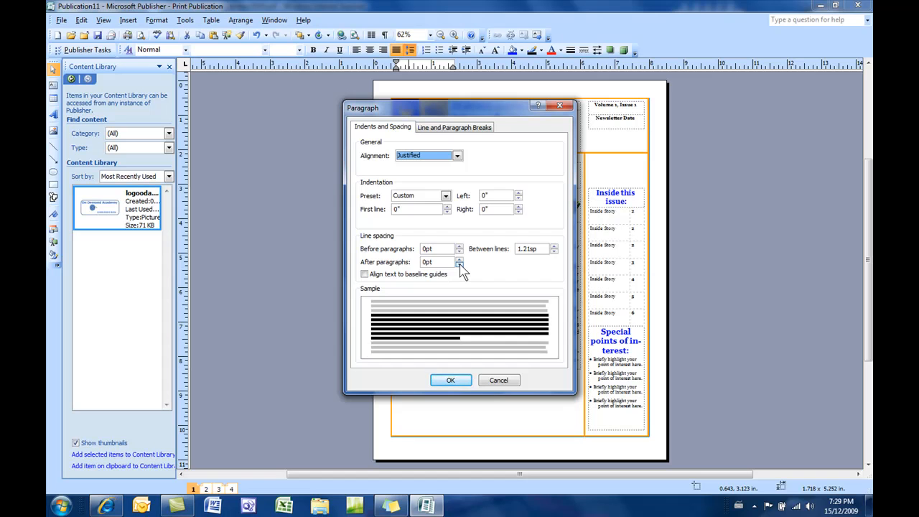
{"action": "left_click", "coordinate": [553, 252]}
{"action": "left_click", "coordinate": [554, 245]}
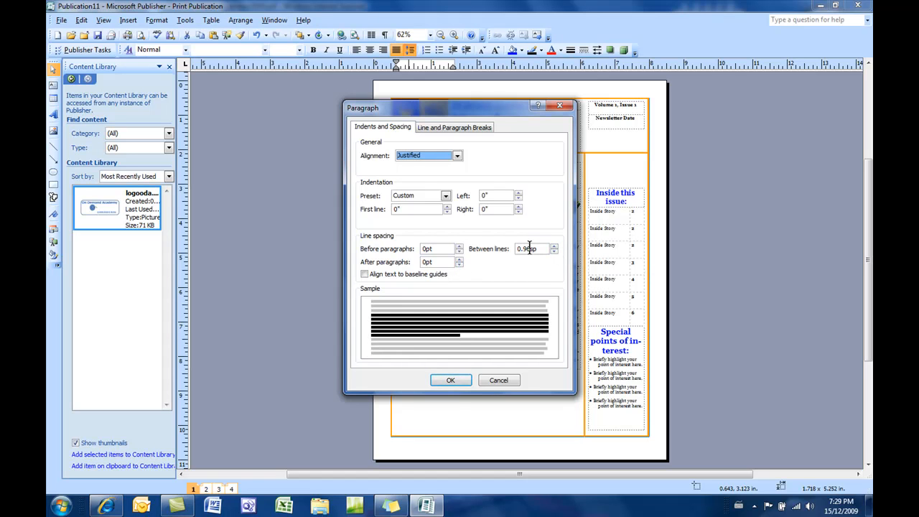
{"action": "double_click", "coordinate": [530, 249]}
{"action": "left_click", "coordinate": [529, 248]}
{"action": "left_click_drag", "start_coordinate": [529, 248], "coordinate": [503, 249]}
{"action": "type", "text": "1"}
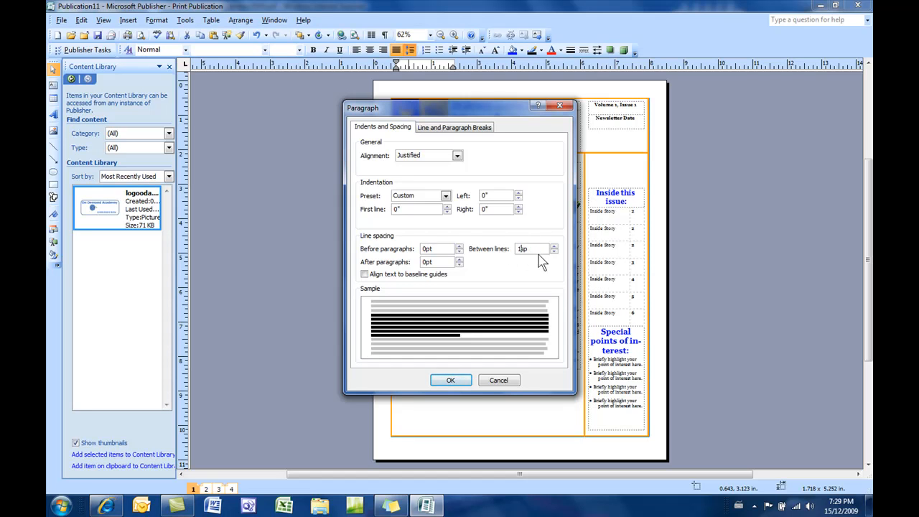
{"action": "left_click", "coordinate": [466, 382]}
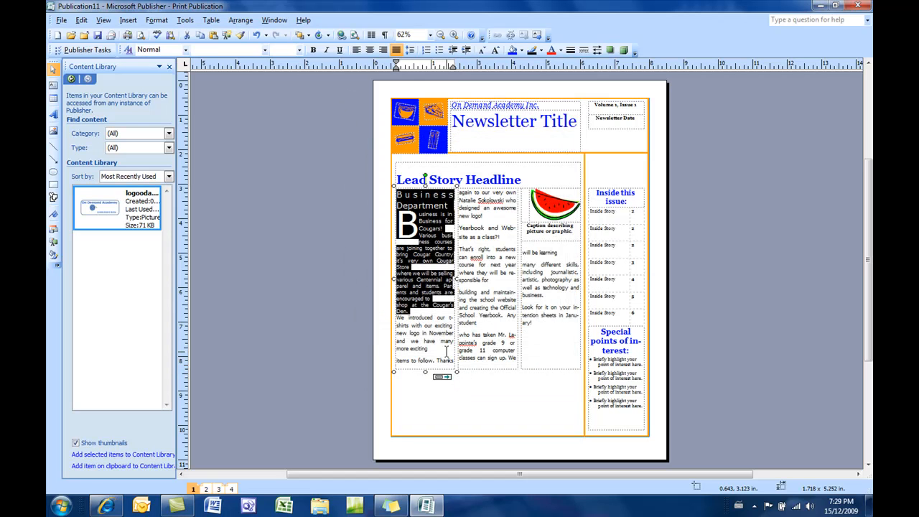
Step: Undo the paragraph spacing, justification and drop cap formatting in the lead story's text
{"action": "left_click", "coordinate": [447, 351]}
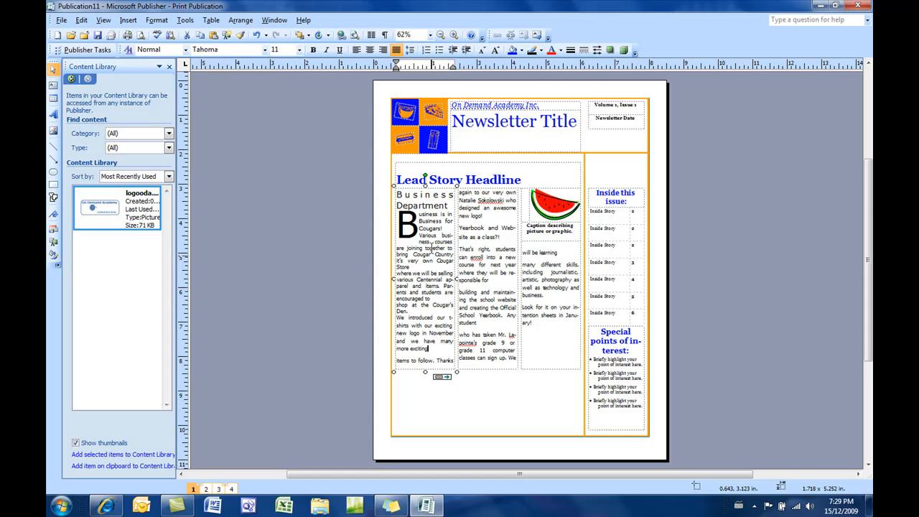
{"action": "key", "text": "ctrl+z"}
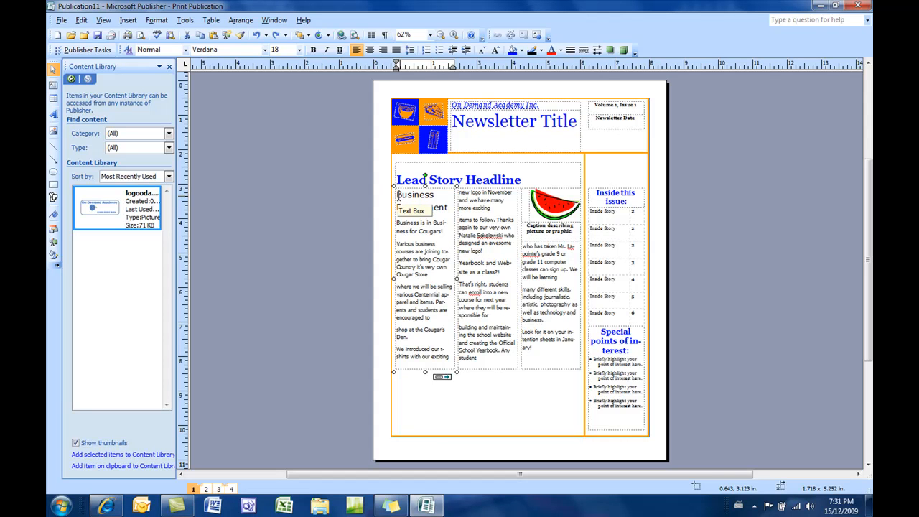
{"action": "left_click_drag", "start_coordinate": [396, 194], "coordinate": [571, 366]}
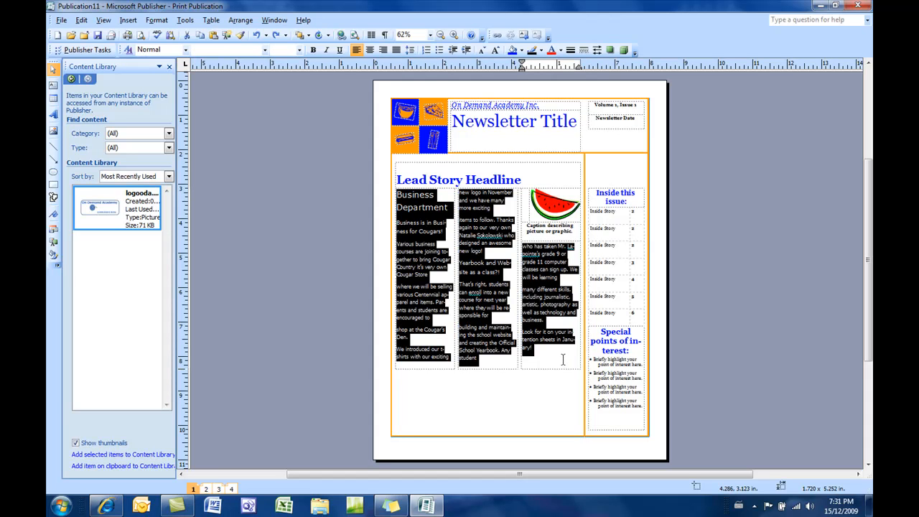
{"action": "left_click_drag", "start_coordinate": [563, 359], "coordinate": [562, 361]}
{"action": "left_click", "coordinate": [543, 381]}
Step: Extend the lead story's first and second column text boxes down to the page border, about 7.2 in tall
{"action": "left_click", "coordinate": [445, 369]}
{"action": "left_click_drag", "start_coordinate": [432, 380], "coordinate": [430, 436]}
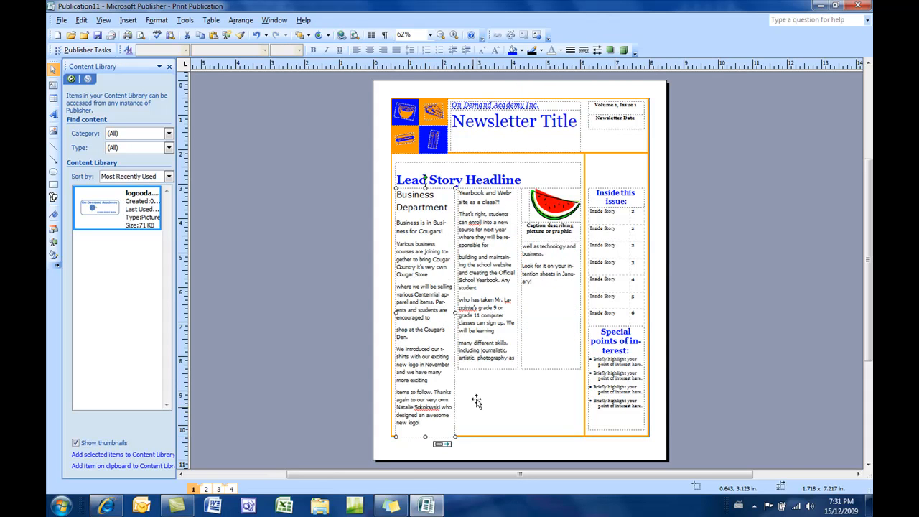
{"action": "left_click", "coordinate": [489, 370]}
{"action": "left_click_drag", "start_coordinate": [489, 370], "coordinate": [492, 440]}
Step: Extend the third column's text box down to the page border, about 7.2 in tall
{"action": "left_click", "coordinate": [536, 371]}
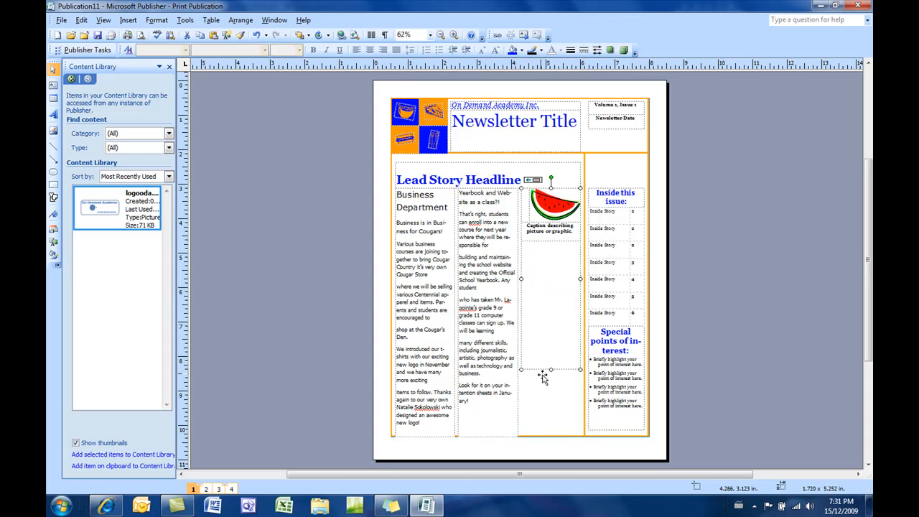
{"action": "left_click_drag", "start_coordinate": [551, 371], "coordinate": [551, 436]}
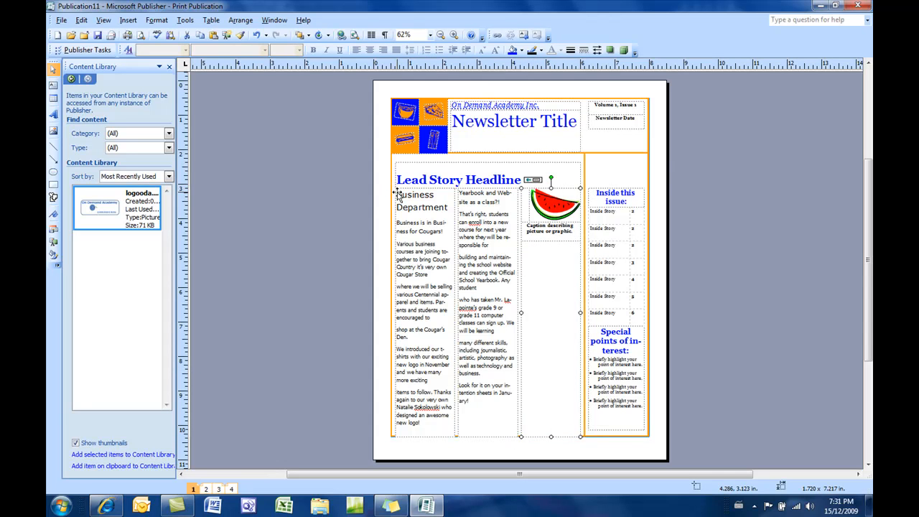
Step: Select all of the lead story's text and apply a character scaling of 120%
{"action": "left_click_drag", "start_coordinate": [399, 196], "coordinate": [537, 391]}
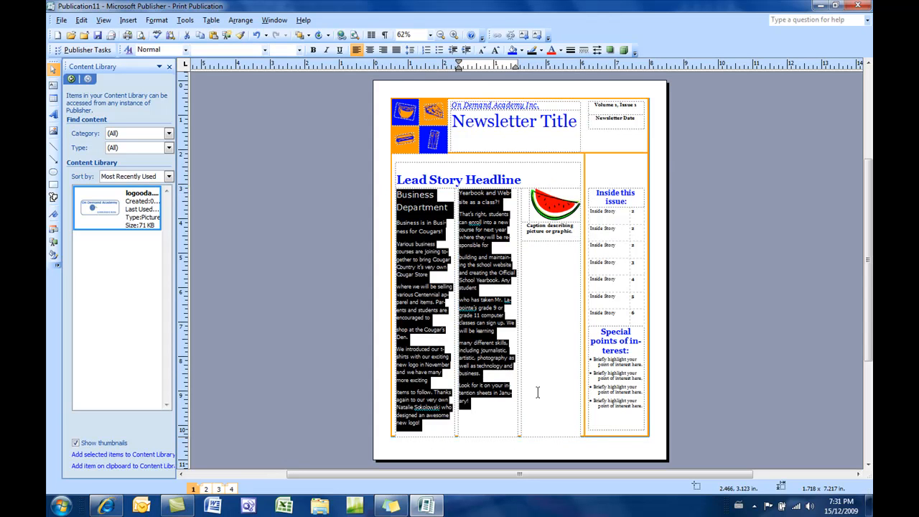
{"action": "left_click", "coordinate": [158, 20]}
{"action": "left_click", "coordinate": [179, 46]}
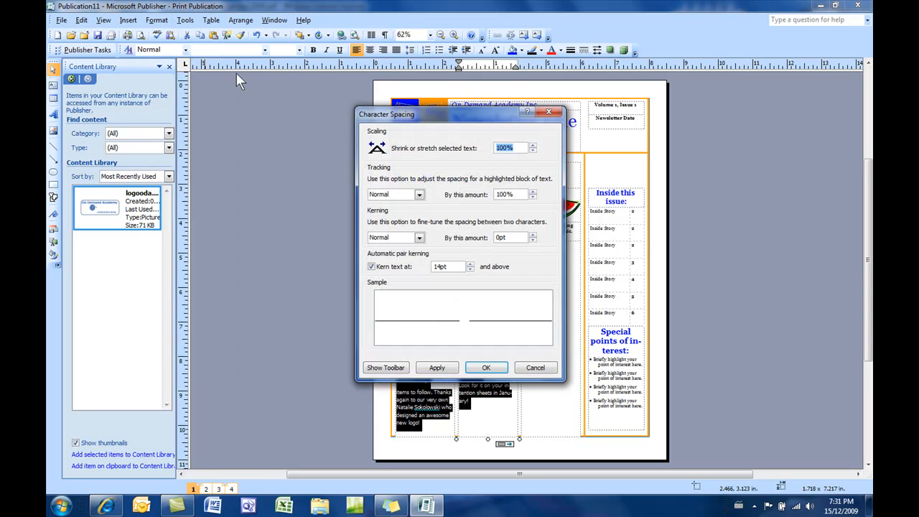
{"action": "left_click", "coordinate": [533, 145]}
{"action": "left_click", "coordinate": [532, 145]}
{"action": "left_click", "coordinate": [449, 369]}
{"action": "left_click", "coordinate": [489, 370]}
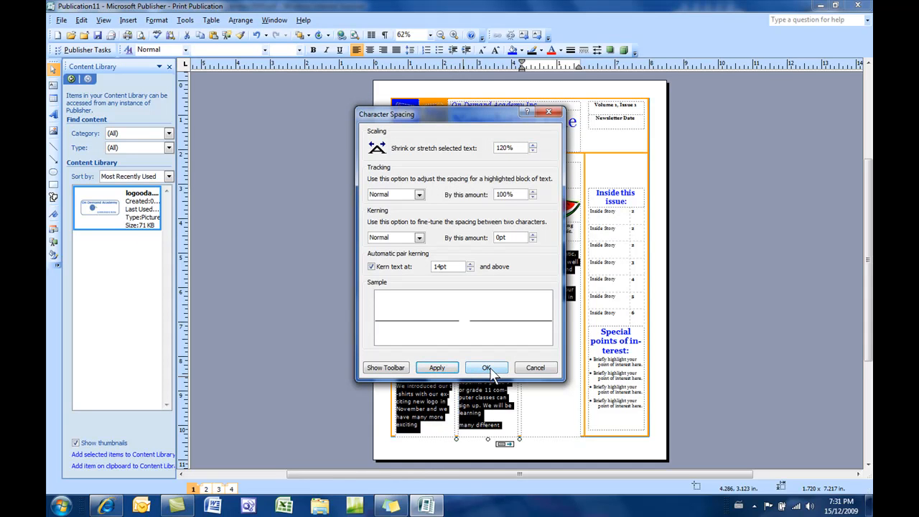
Step: Move the Character Spacing dialog off the story and stretch the selected text to 130%
{"action": "left_click_drag", "start_coordinate": [460, 113], "coordinate": [302, 97]}
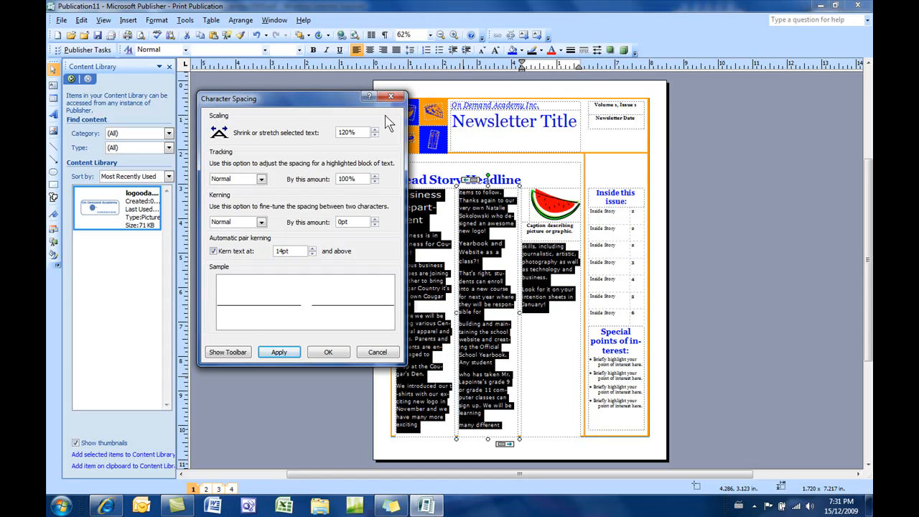
{"action": "left_click", "coordinate": [375, 130]}
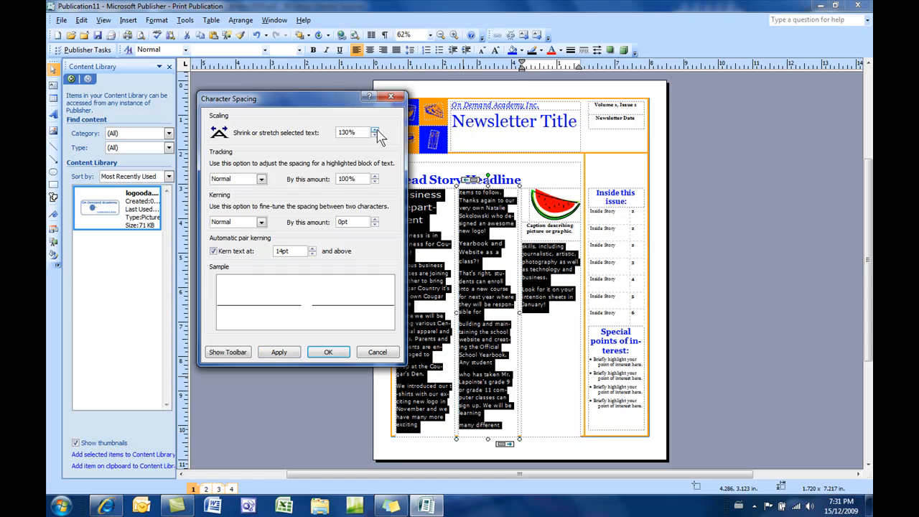
{"action": "left_click", "coordinate": [281, 354]}
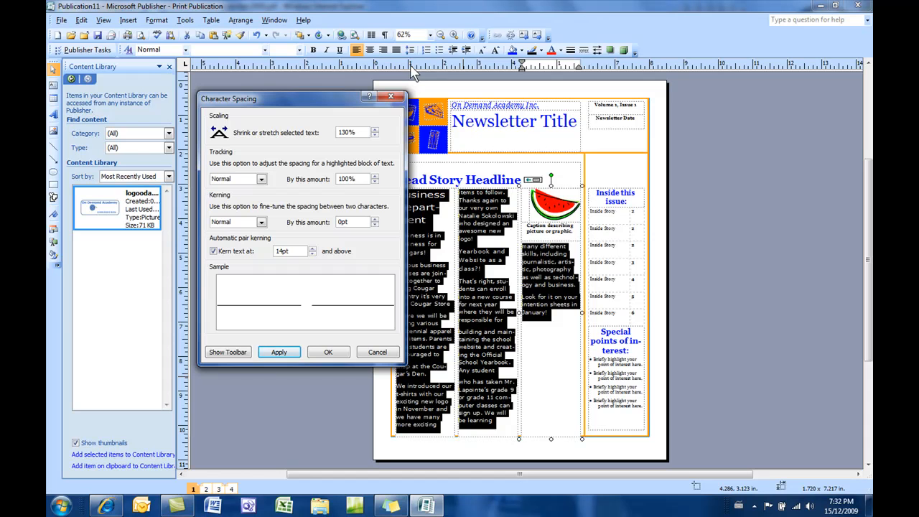
{"action": "left_click", "coordinate": [327, 353]}
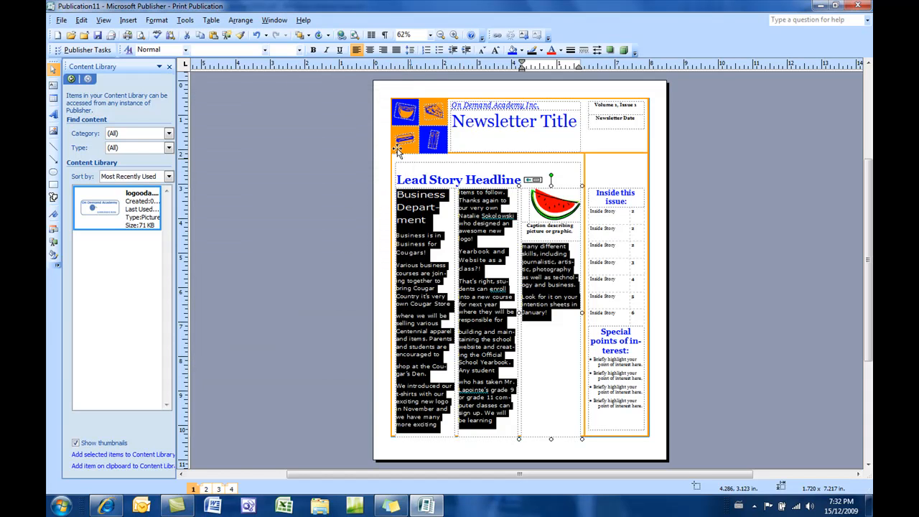
Step: Undo both text scaling changes and the resizing of the third column's text box
{"action": "left_click", "coordinate": [257, 36]}
{"action": "left_click", "coordinate": [257, 36]}
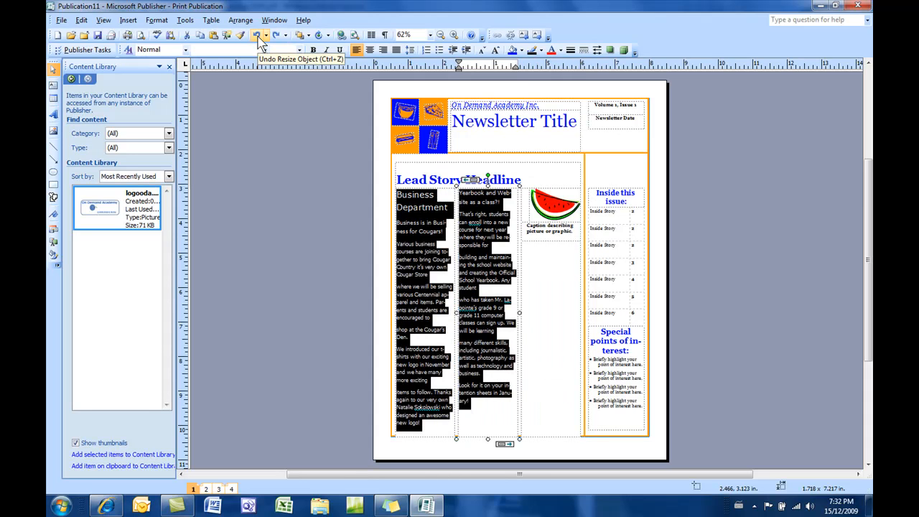
{"action": "left_click", "coordinate": [257, 36]}
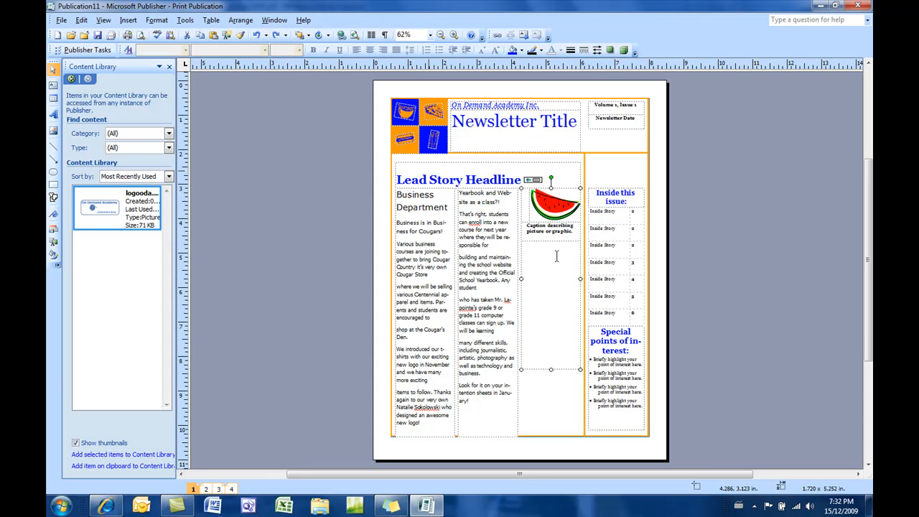